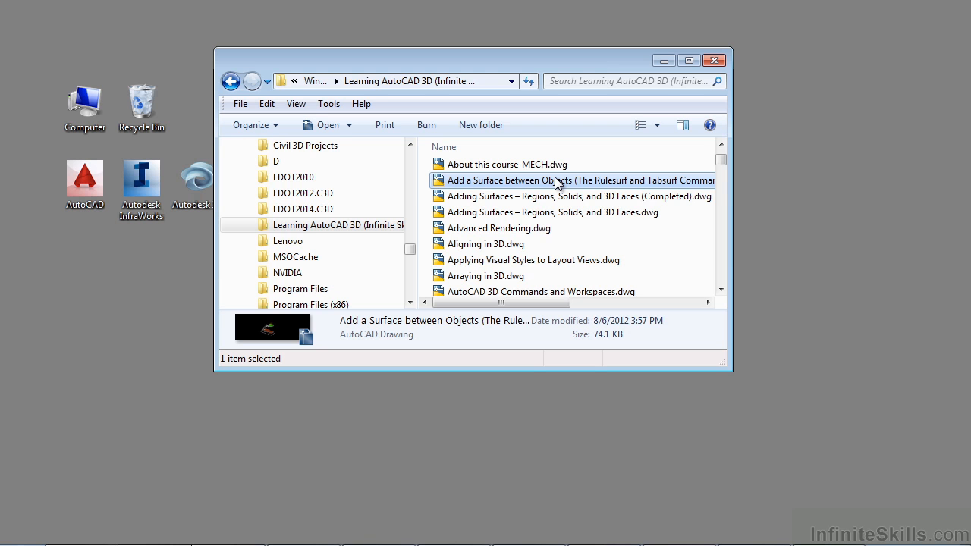
Open the drawing whose name begins "Add a Surface between Objects (The Rulesurf and Tabsurf" in AutoCAD.
double_click(557, 183)
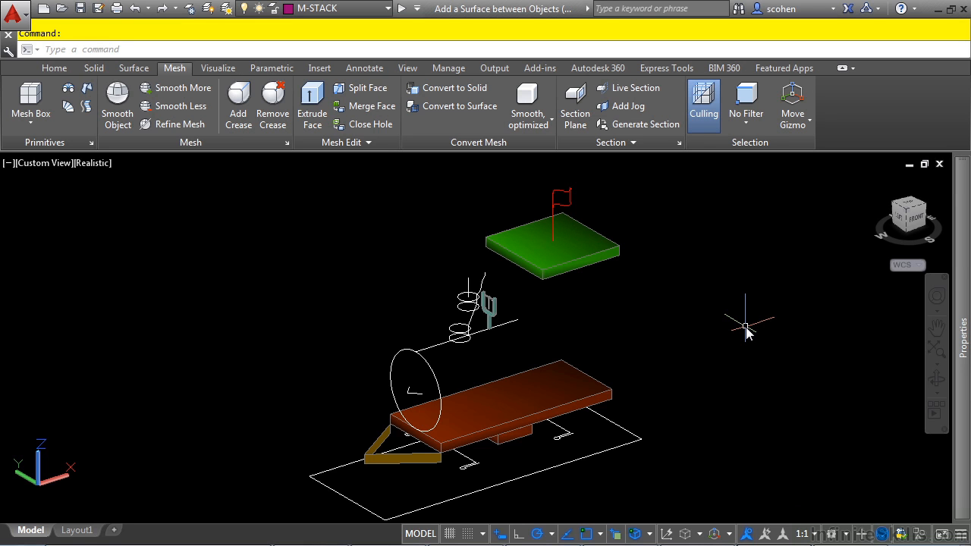
Check the SURFTAB1 and SURFTAB2 mesh density variables, keeping the current value of each.
text(SURF)
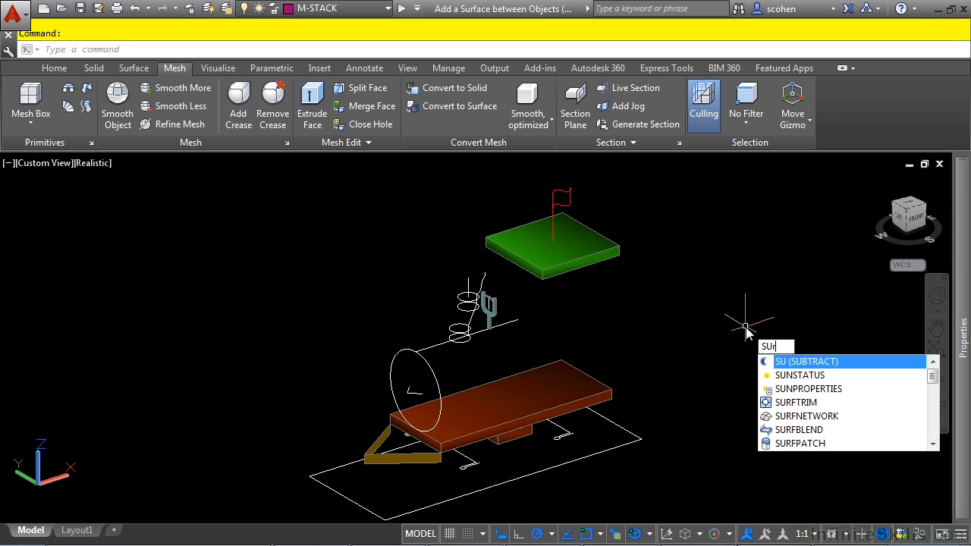
text(TAB1)
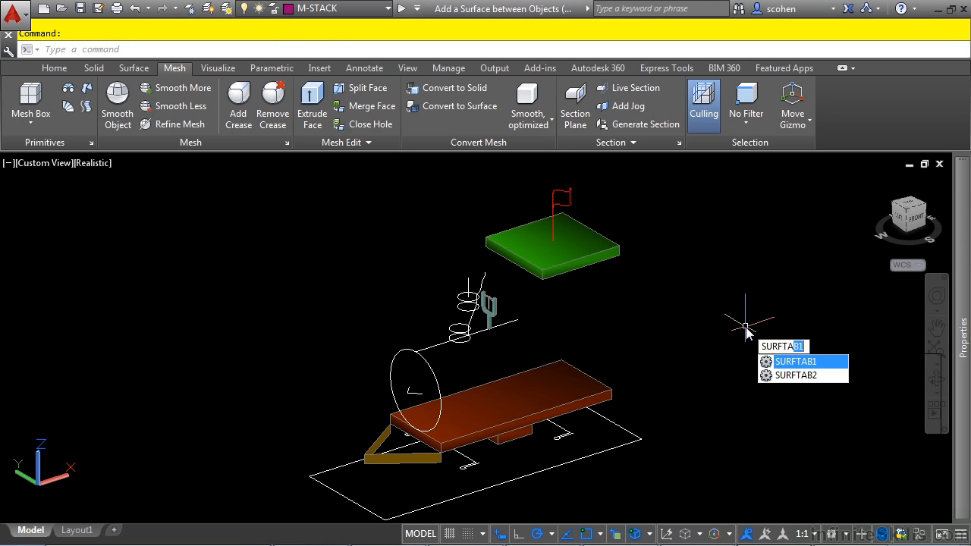
click(722, 391)
key(Return)
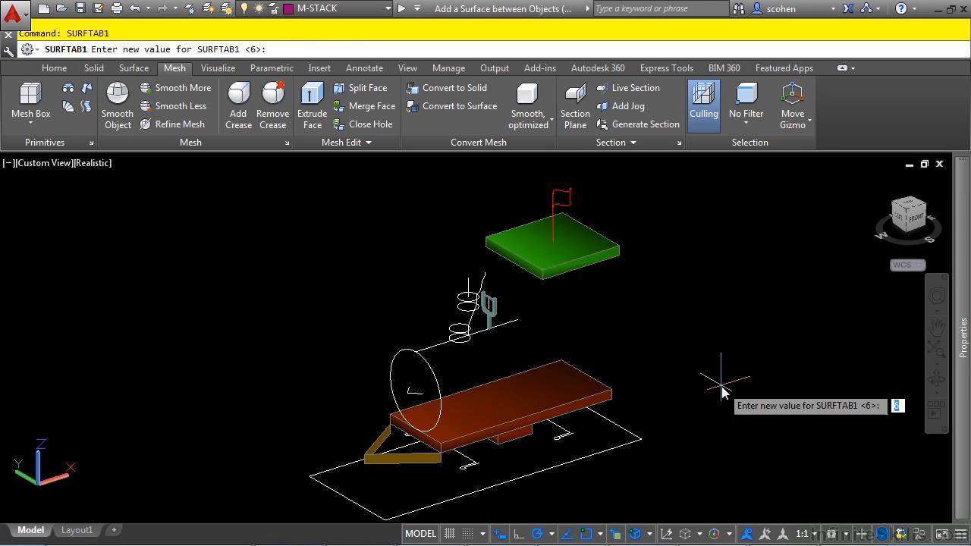
key(Return)
text(SURFT)
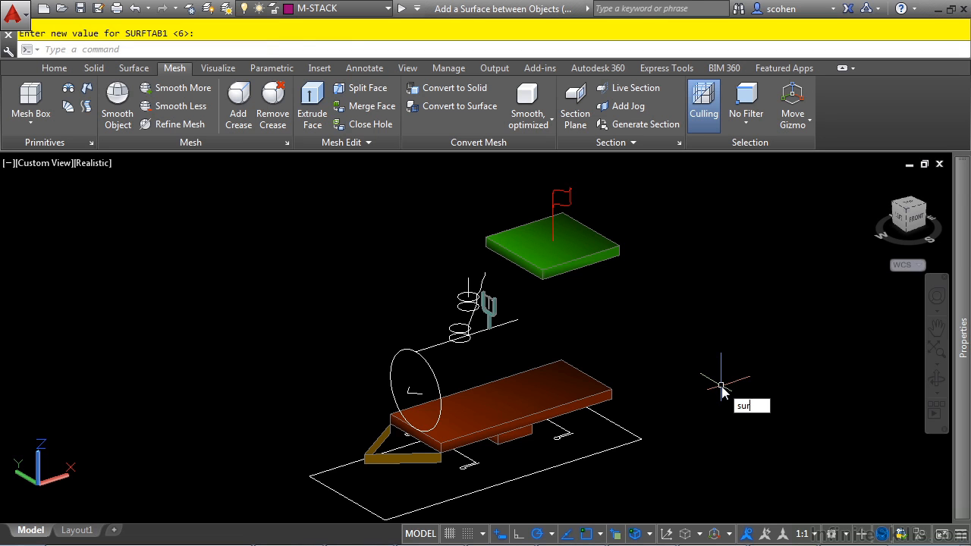
key(Down)
key(Down)
key(Return)
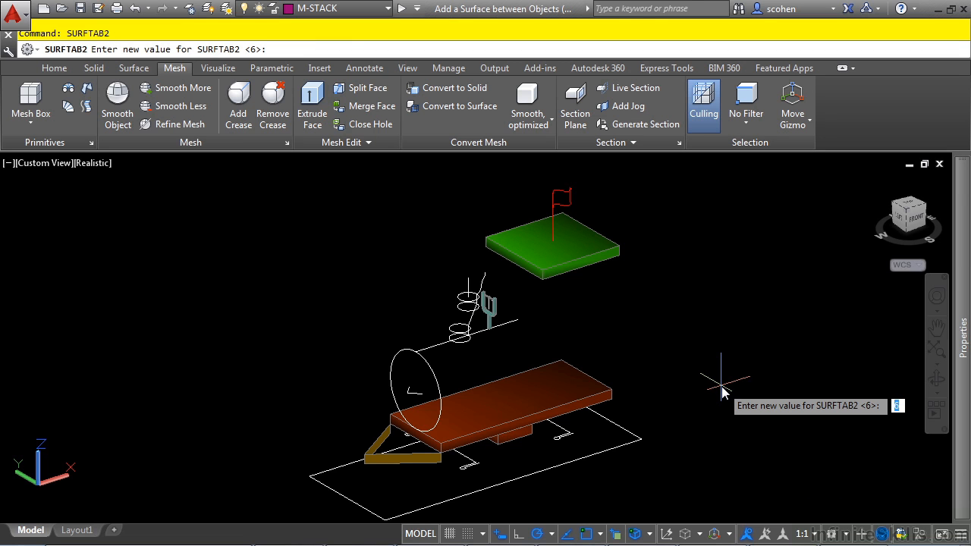
key(Return)
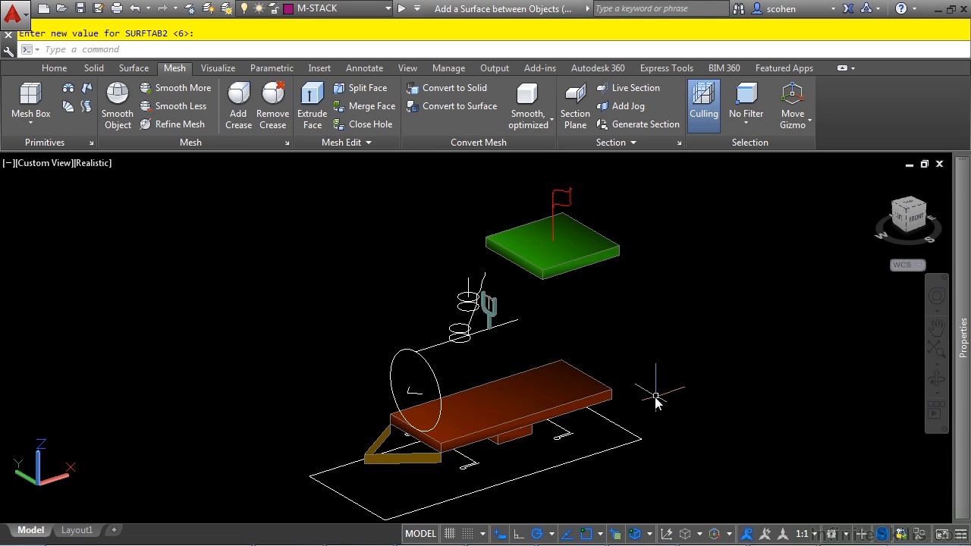
Make M-CAB the current layer.
key(Escape)
click(358, 8)
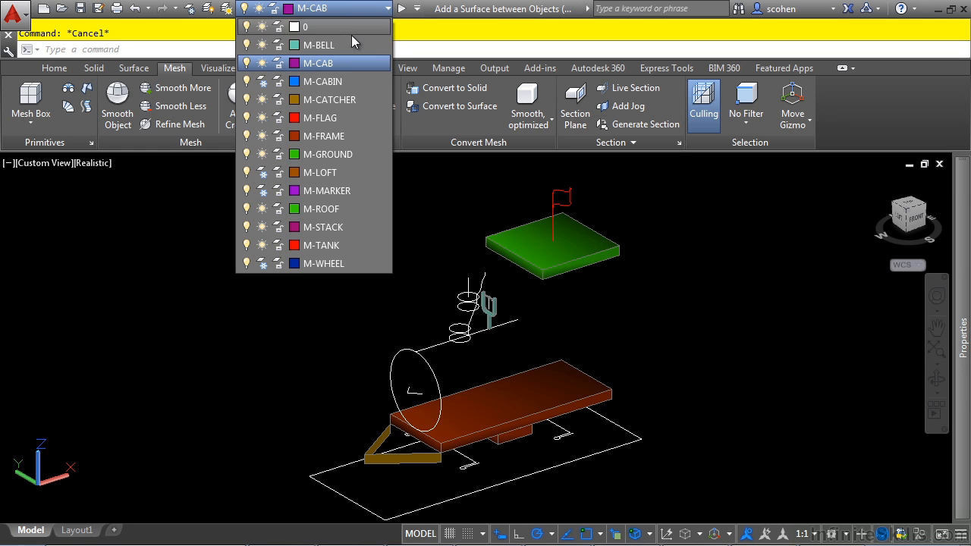
click(357, 65)
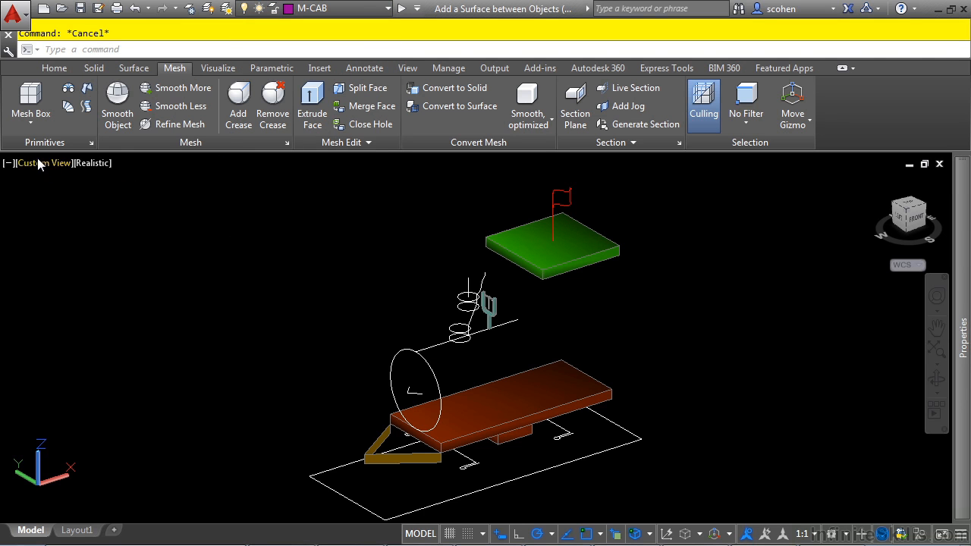
Create a tabulated surface mesh from the large circle, using the long line above the platform as direction vector.
click(85, 108)
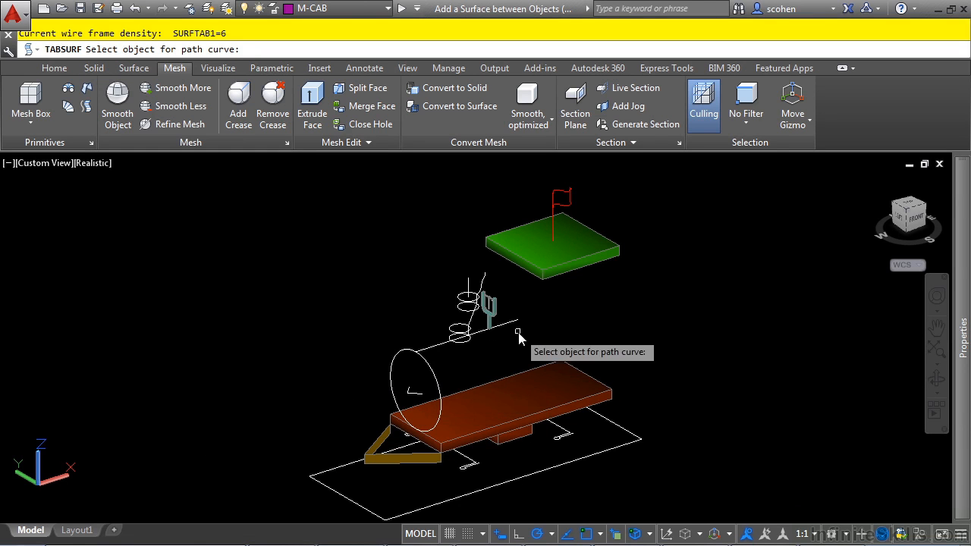
click(440, 387)
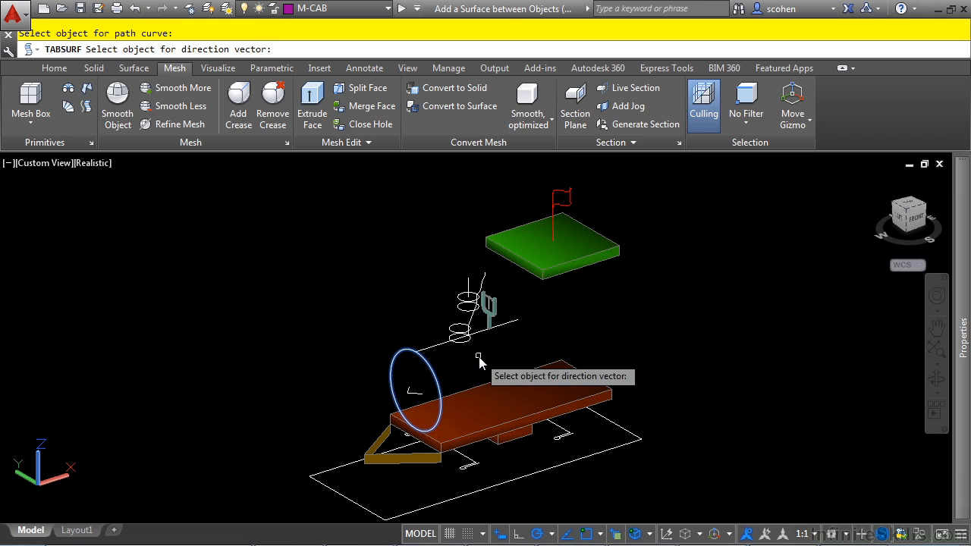
click(437, 347)
scroll(385, 390, up, 3)
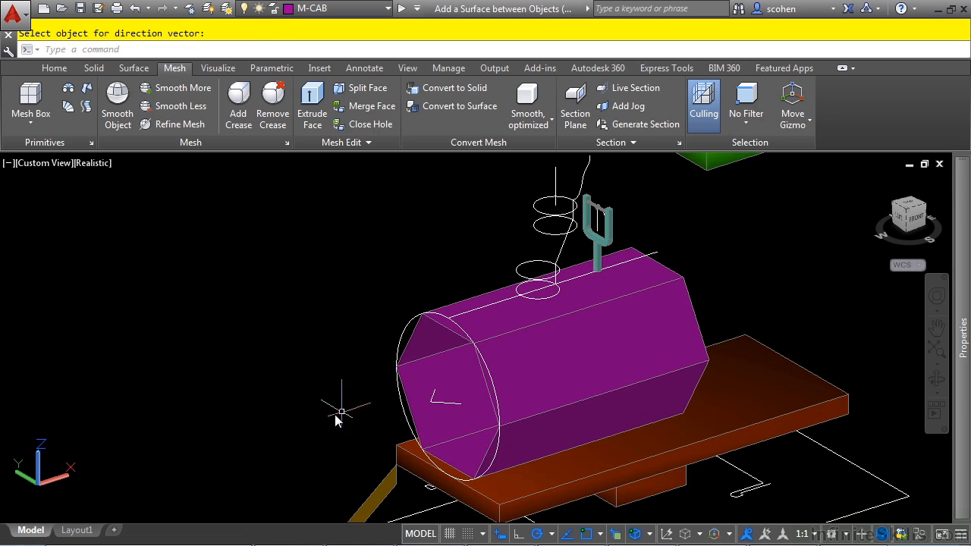
shift+middle_drag(328, 452, 329, 425)
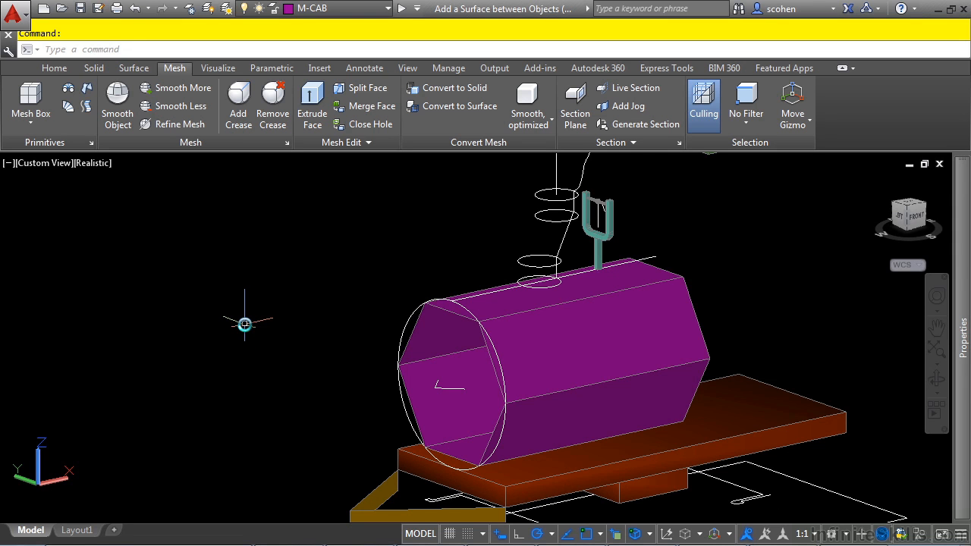
Erase the coarse tabulated mesh generated from the large circle.
click(648, 305)
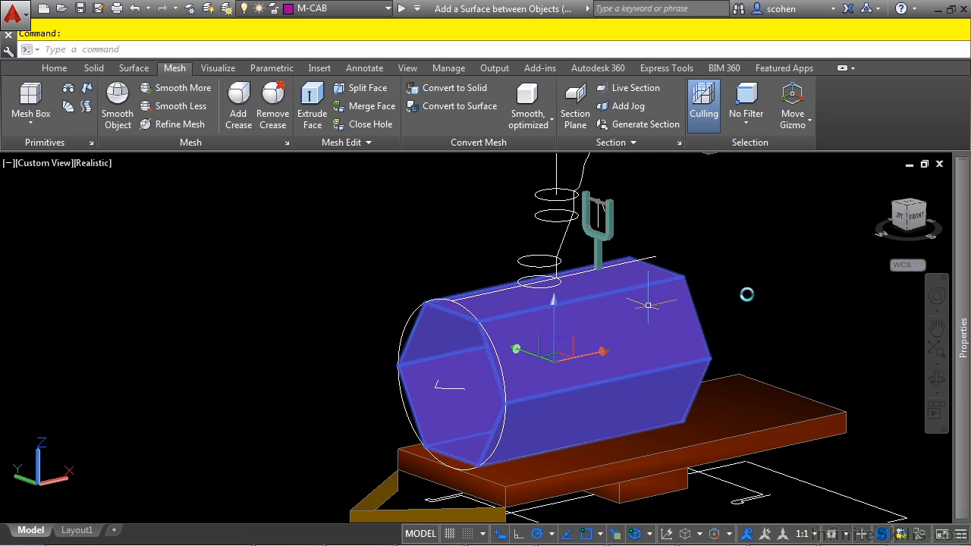
key(Delete)
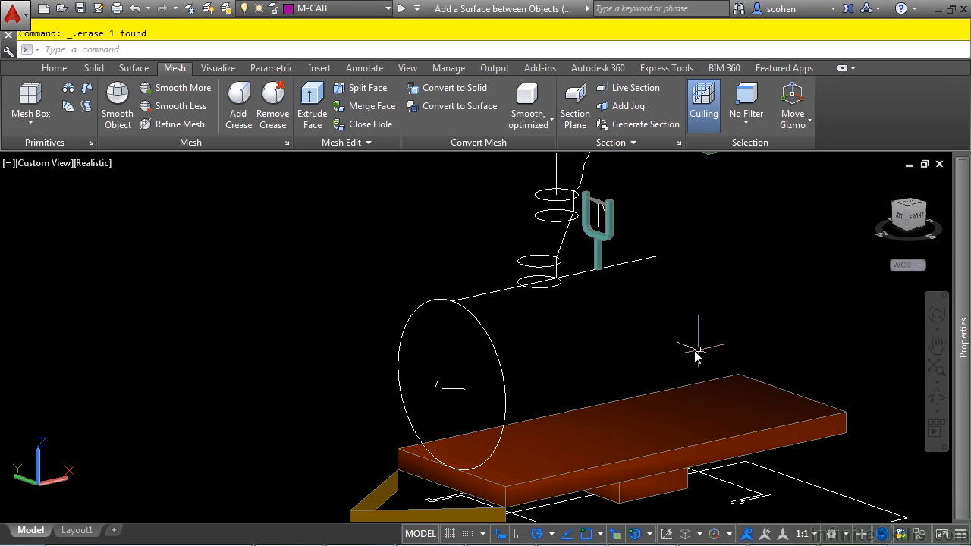
scroll(531, 372, down, 3)
shift+middle_drag(531, 371, 544, 388)
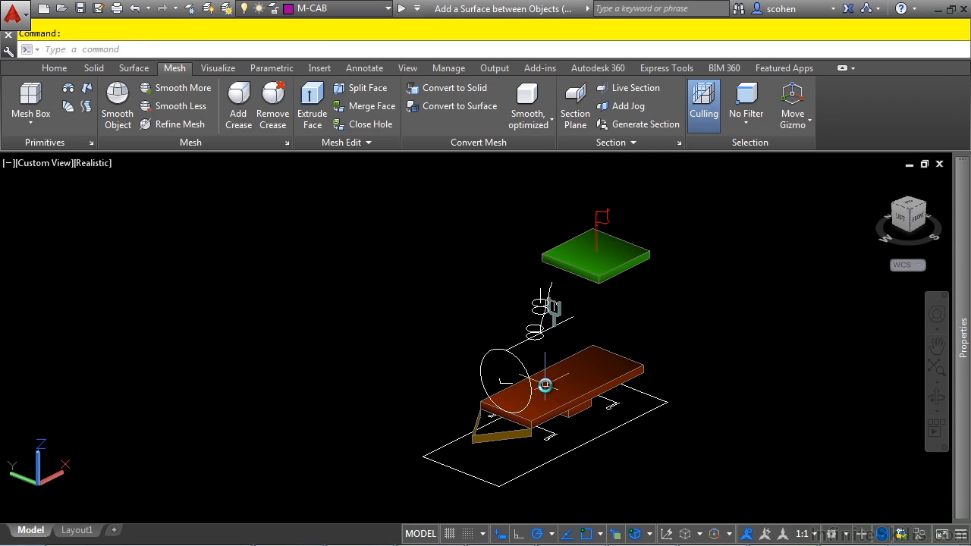
Set both the SURFTAB1 and SURFTAB2 mesh density variables to 40.
text(surf)
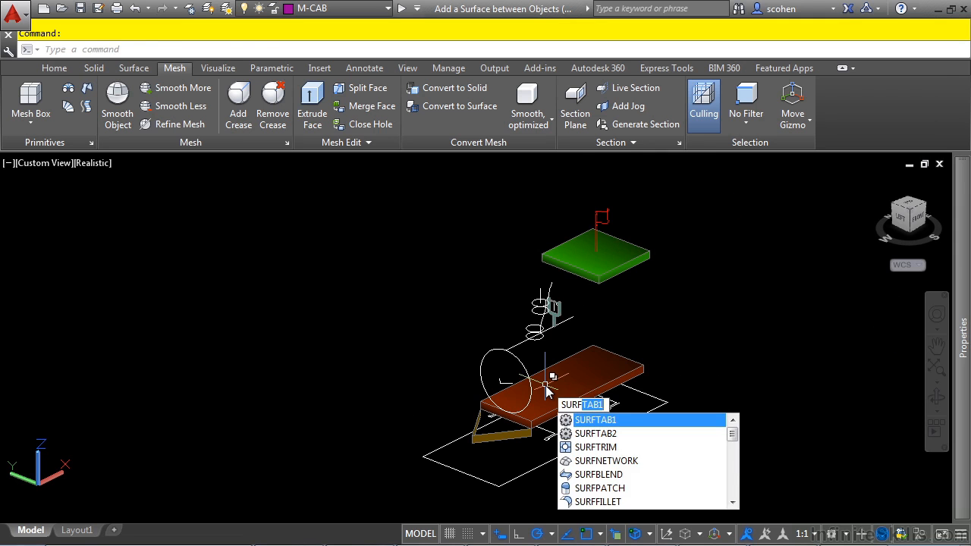
key(Return)
text(40)
key(Return)
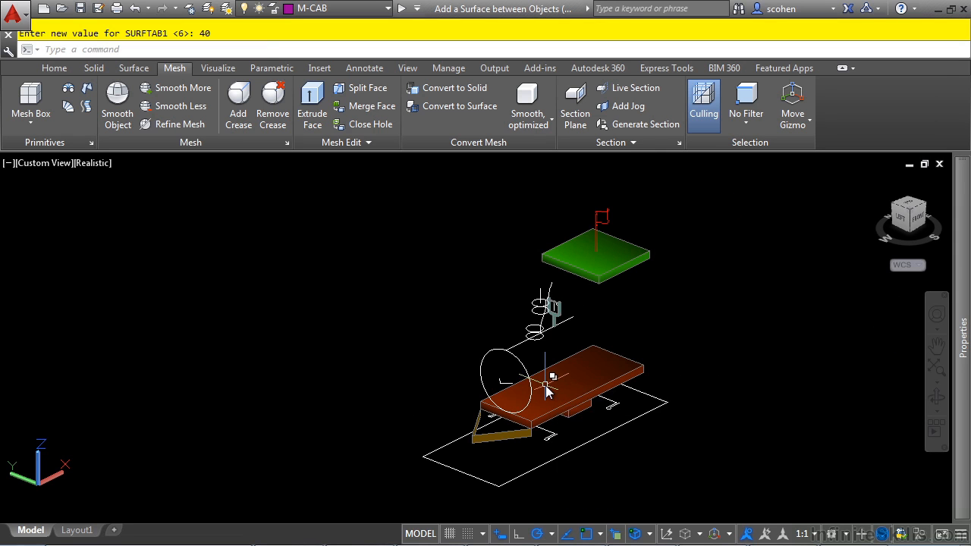
text(surf)
key(Down)
key(Return)
text(40)
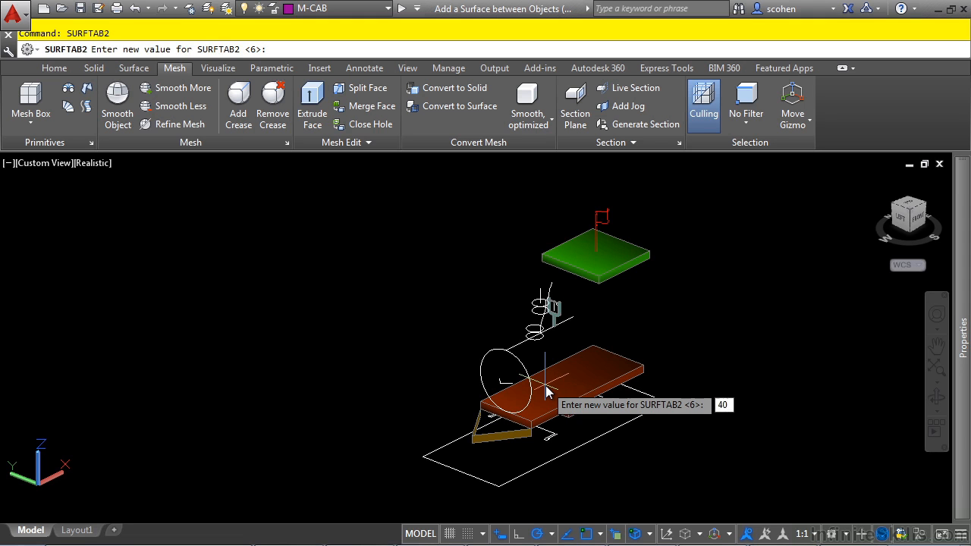
key(Return)
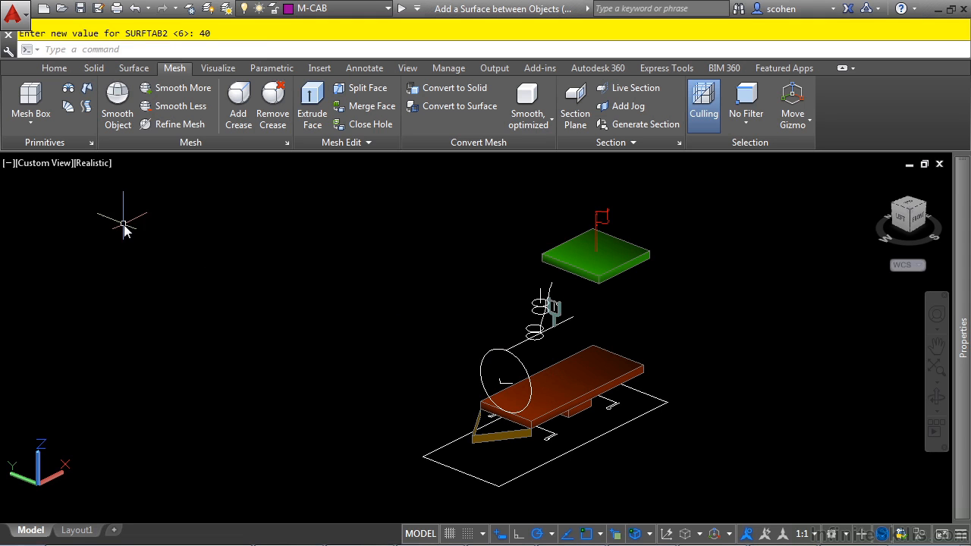
Create the tank cylinder as a tabulated surface from the large circle along the long straight line.
click(86, 109)
click(530, 376)
click(585, 368)
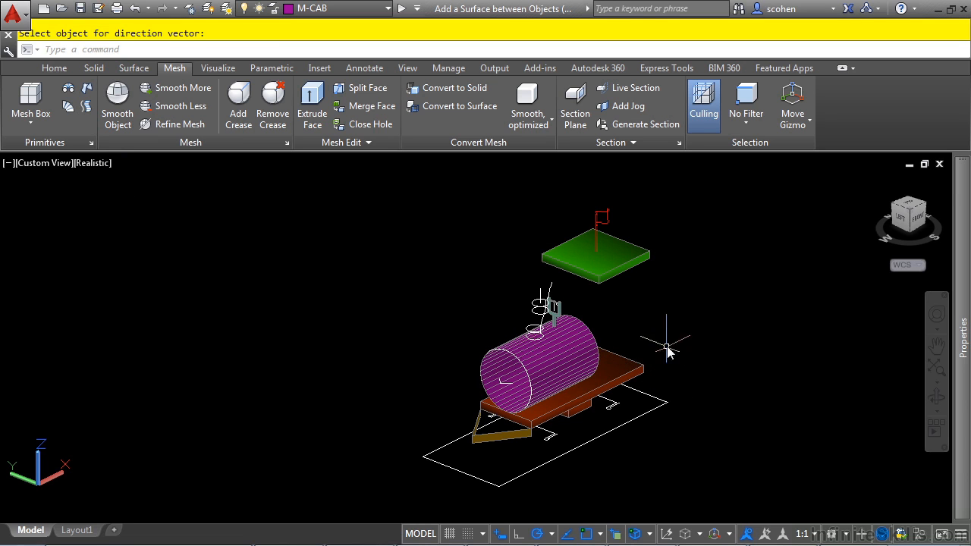
scroll(650, 338, up, 3)
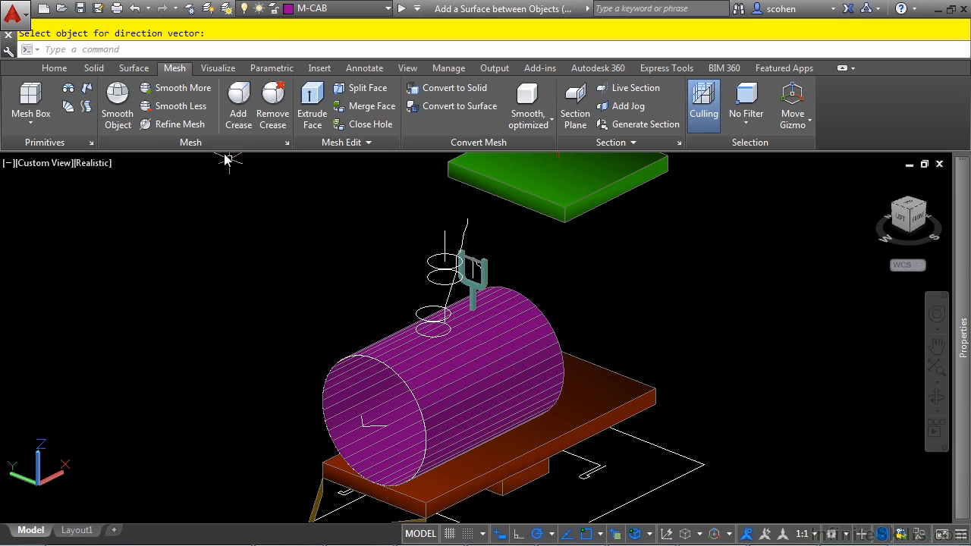
On layer M-STACK, create a tabulated surface from the lowest small circle along the short vertical line at the stack's base.
click(303, 7)
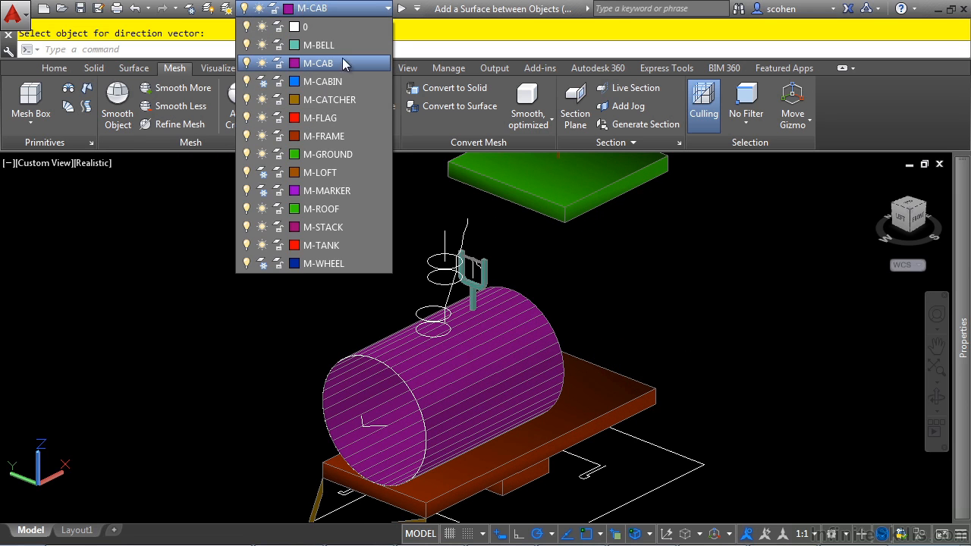
click(324, 228)
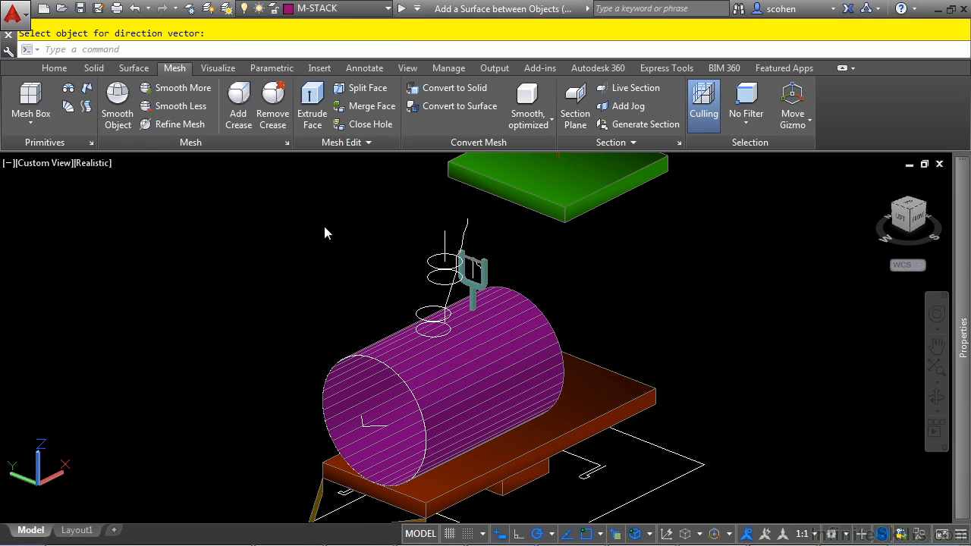
click(85, 106)
scroll(365, 321, up, 4)
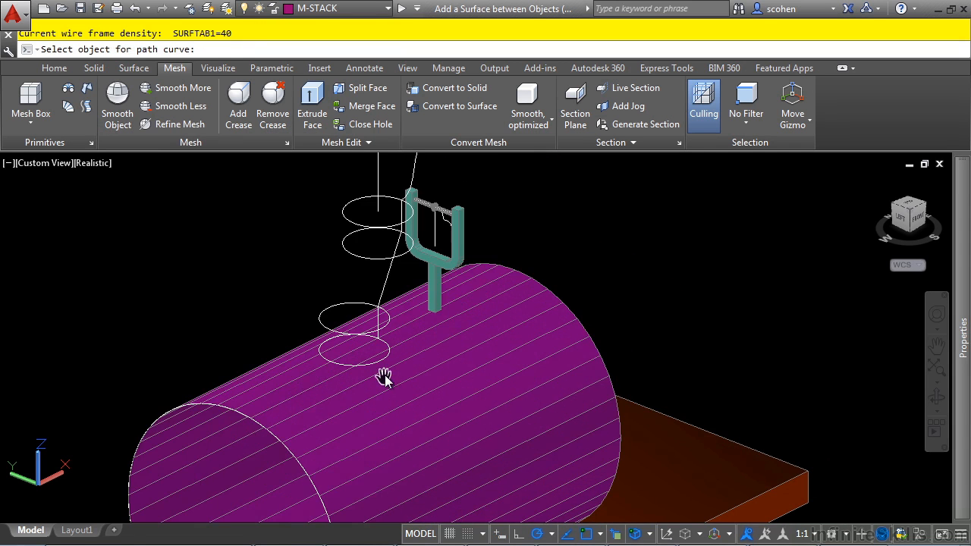
shift+middle_drag(427, 403, 425, 394)
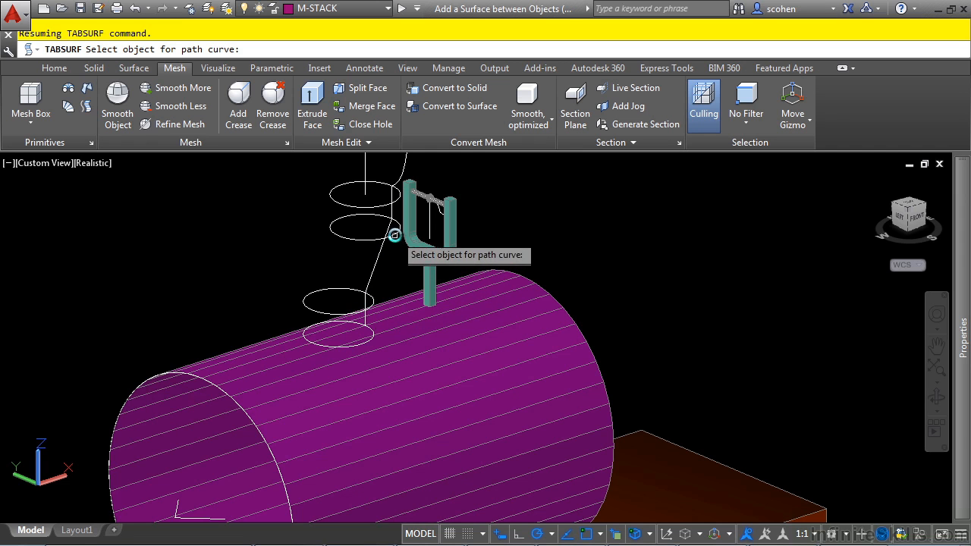
click(336, 348)
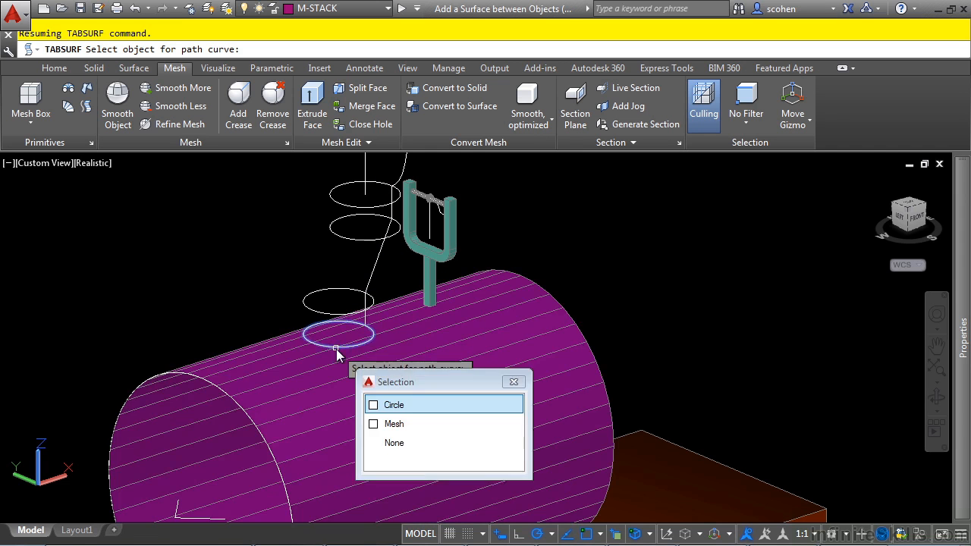
click(390, 405)
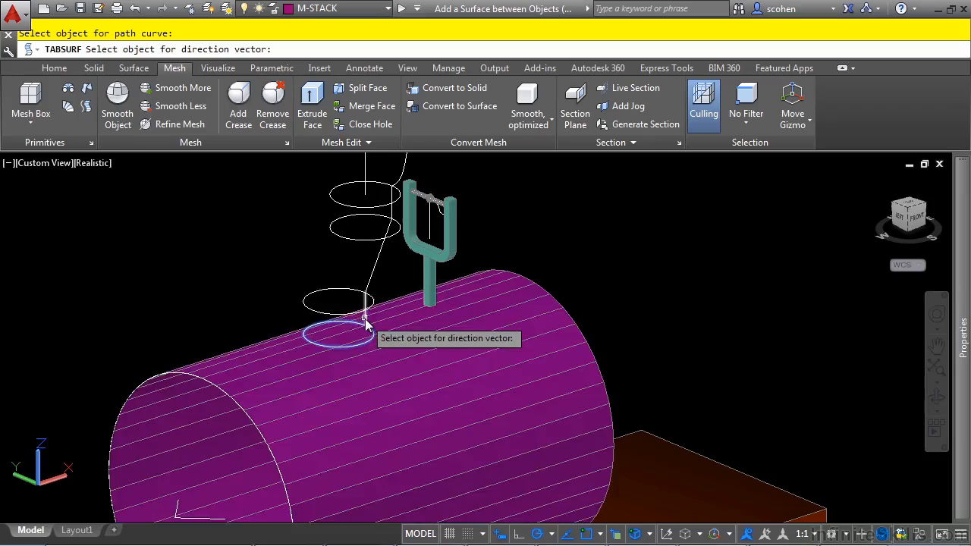
click(370, 318)
click(417, 375)
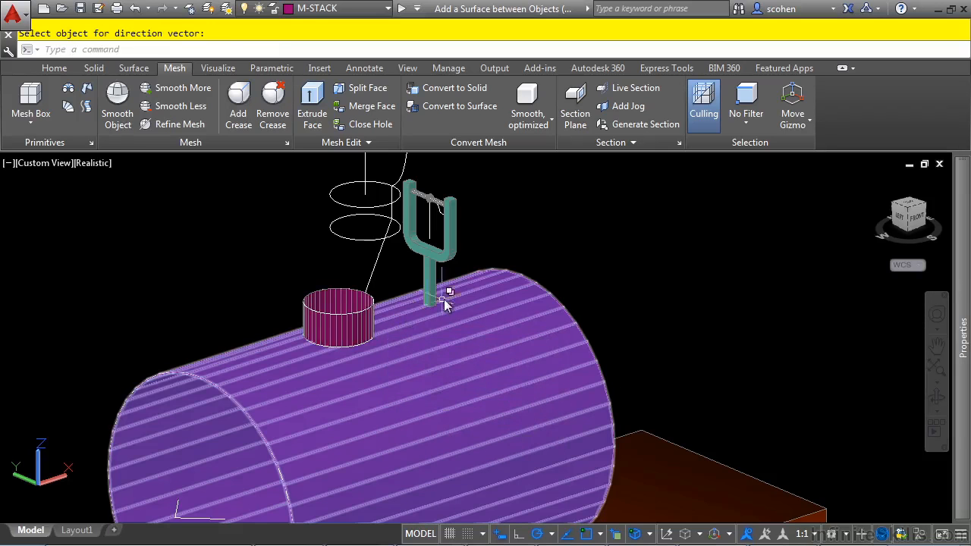
Create the stack's slanted section as a tabulated surface from the base cylinder's upper circle along the inclined line.
key(Return)
scroll(372, 275, up, 3)
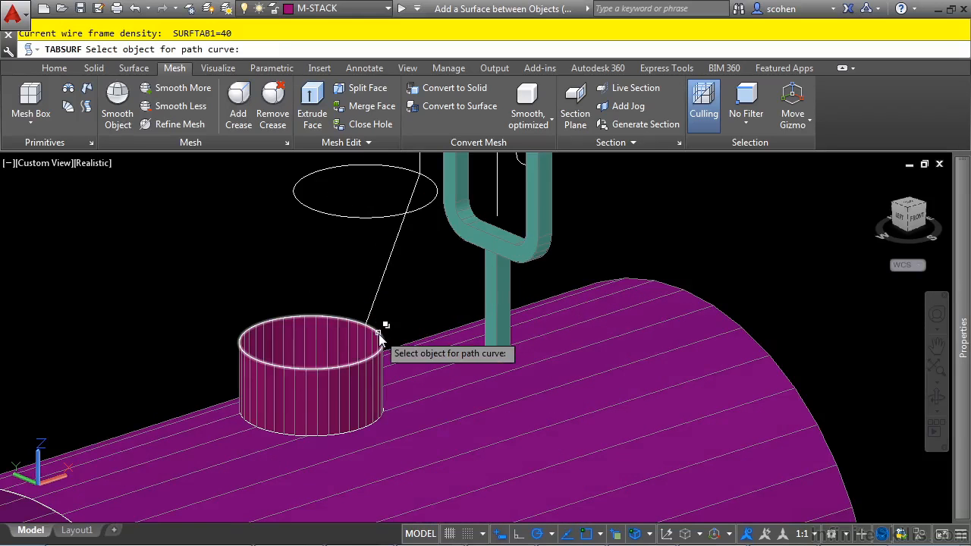
click(381, 332)
click(432, 387)
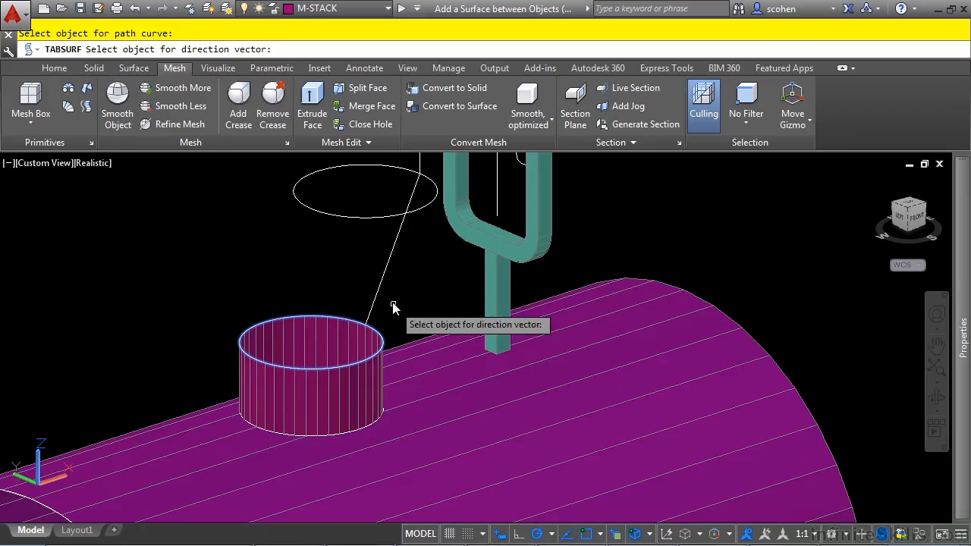
click(375, 302)
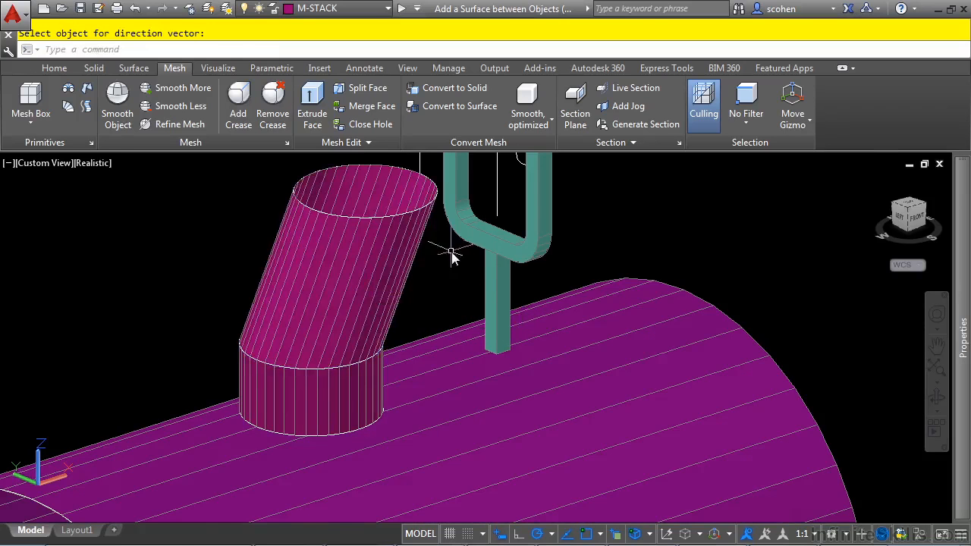
Create the stack's upper section as a tabulated surface from the slanted section's top circle along the short vertical line.
middle_drag(452, 256, 415, 400)
key(Return)
click(377, 398)
click(431, 466)
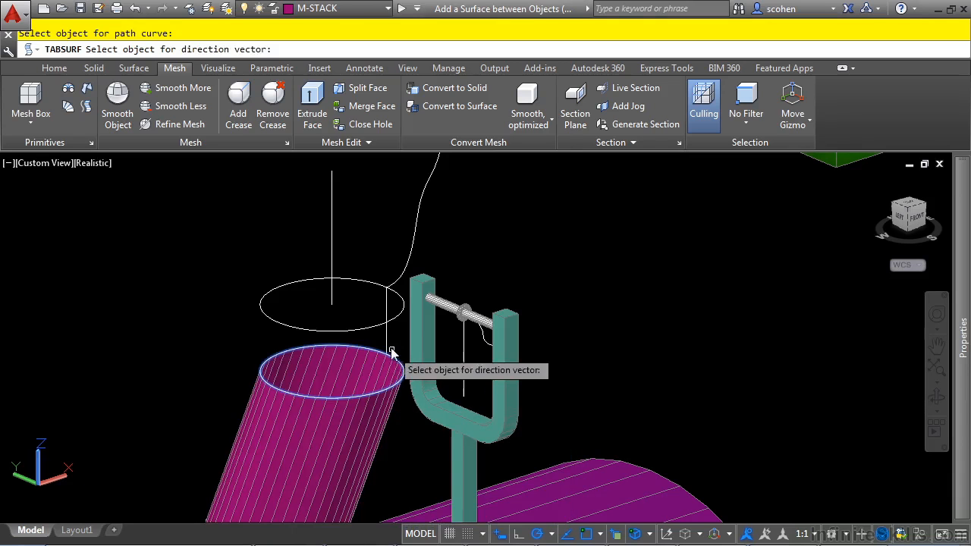
key(Escape)
key(Escape)
scroll(497, 422, down, 4)
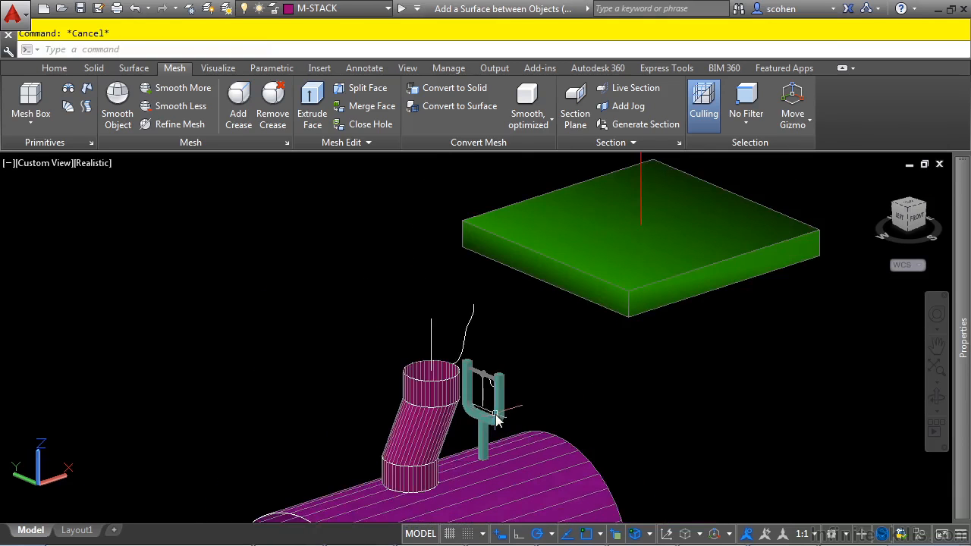
shift+middle_drag(458, 483, 564, 289)
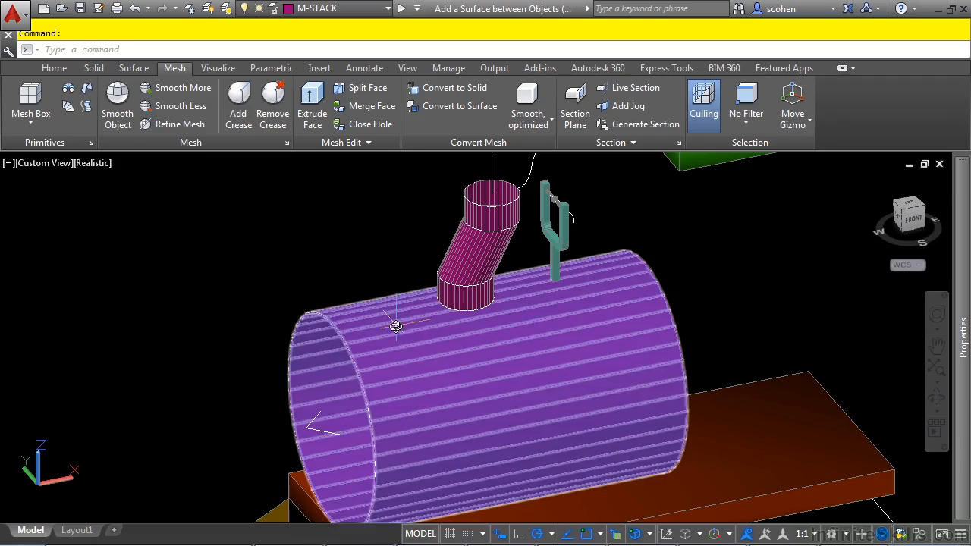
On layer M-CATCHER, create a ruled surface between one side of the V-shaped catcher and the matching short line at the tank's front.
click(546, 378)
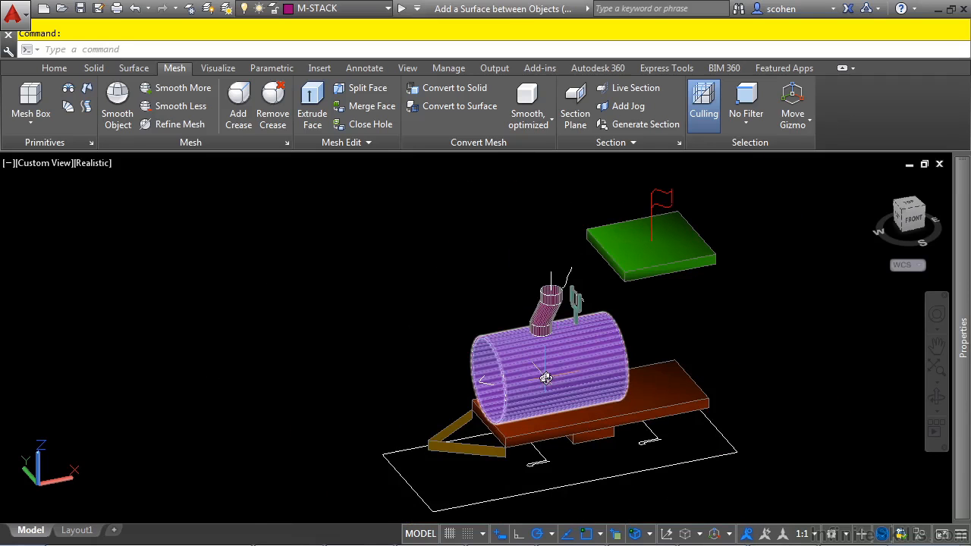
shift+middle_drag(526, 383, 536, 349)
scroll(521, 415, up, 4)
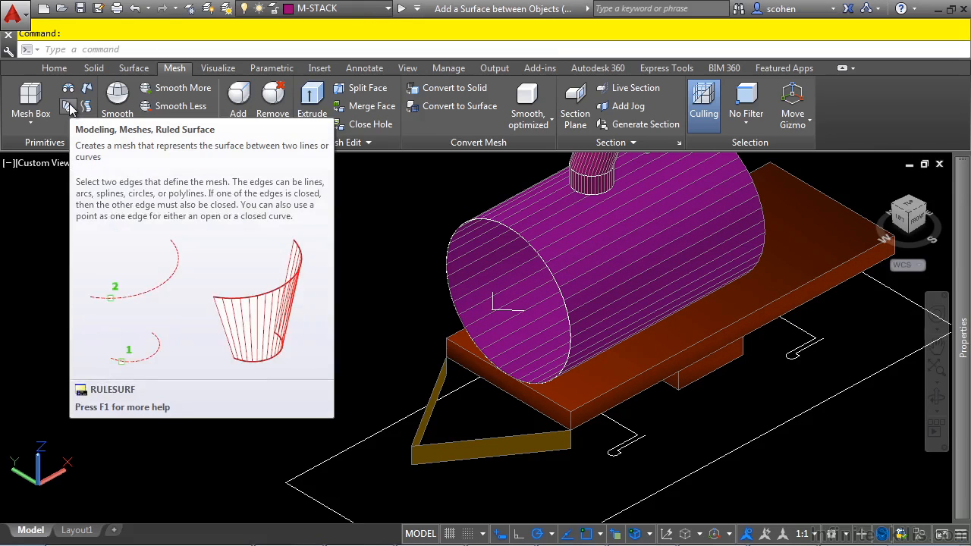
click(340, 12)
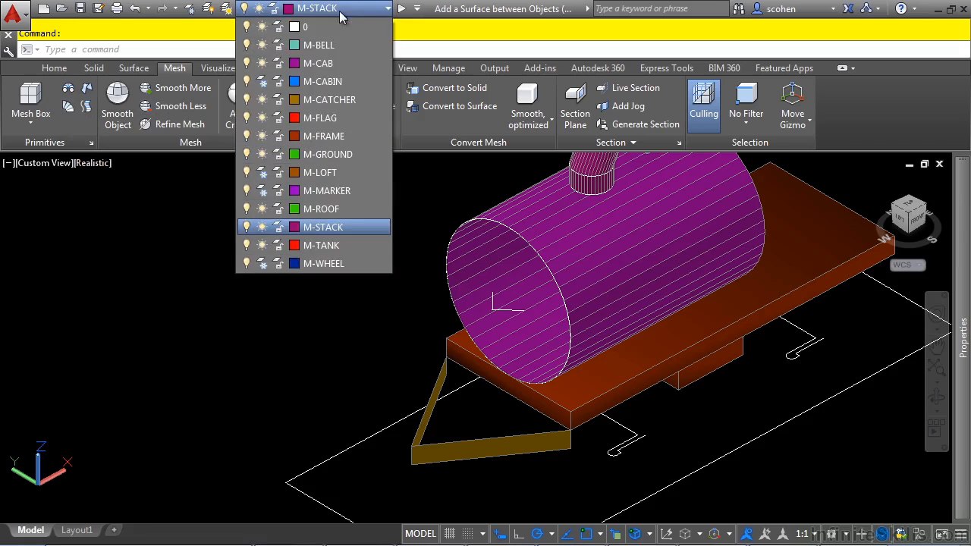
click(339, 99)
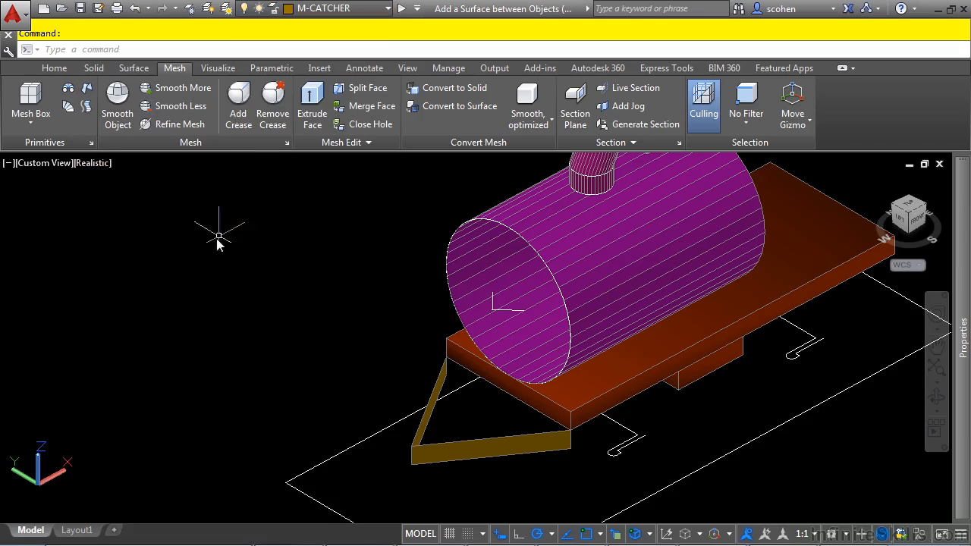
click(67, 106)
middle_drag(289, 385, 213, 345)
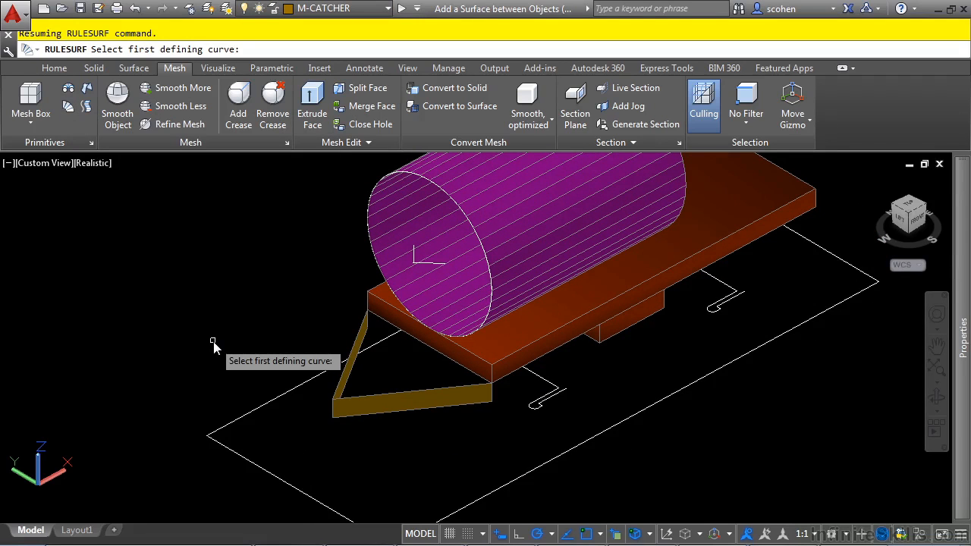
shift+middle_drag(299, 384, 404, 357)
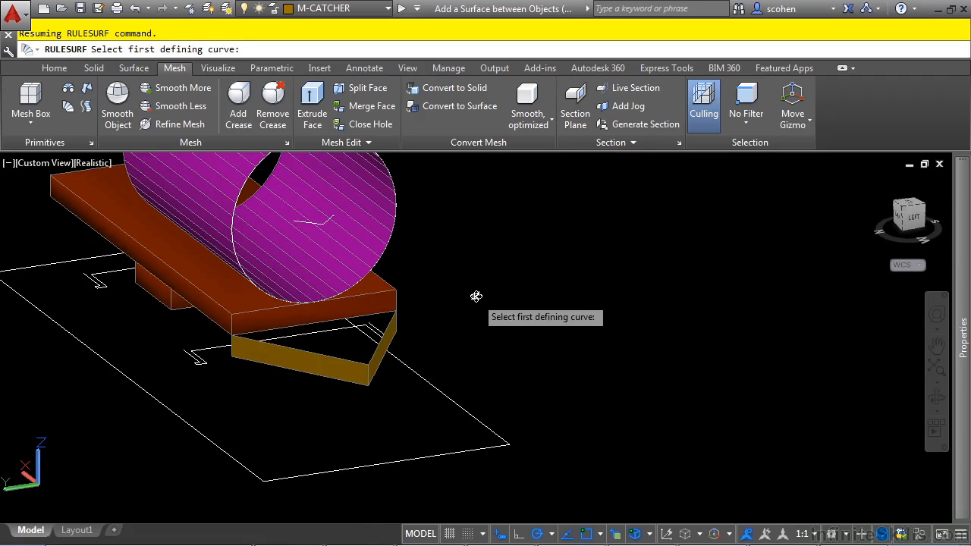
click(329, 358)
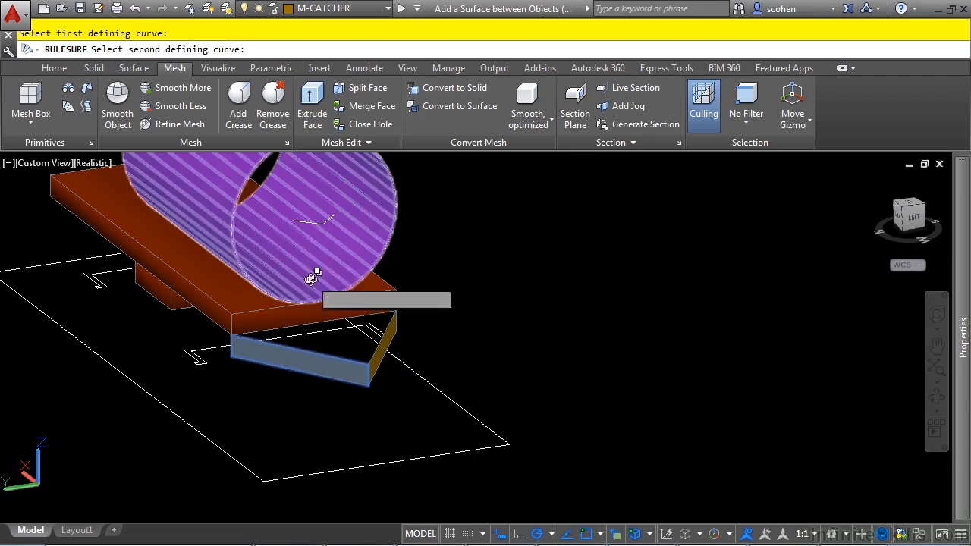
click(317, 226)
click(384, 284)
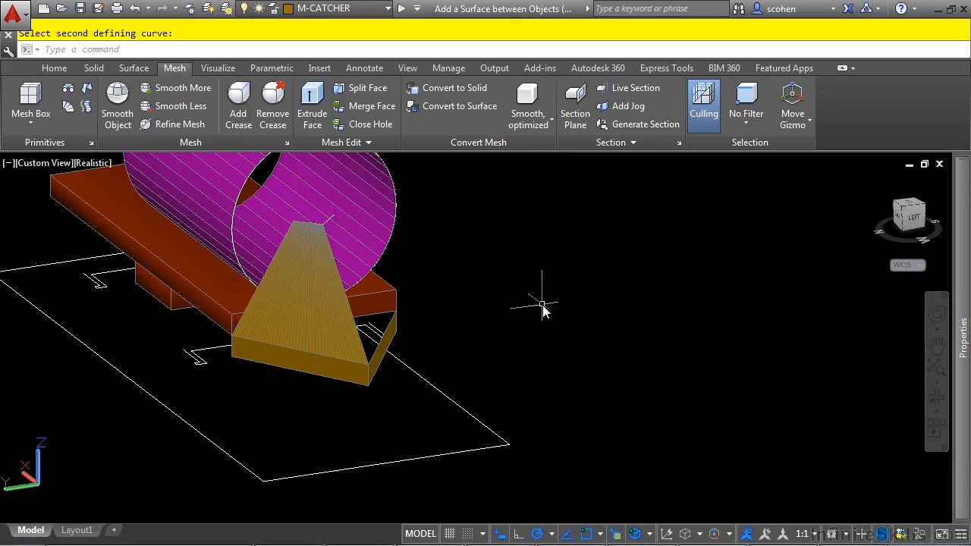
Try a ruled surface from the outer end of the second short line to the tip end of the catcher's other side, and undo it.
shift+middle_drag(615, 353, 396, 321)
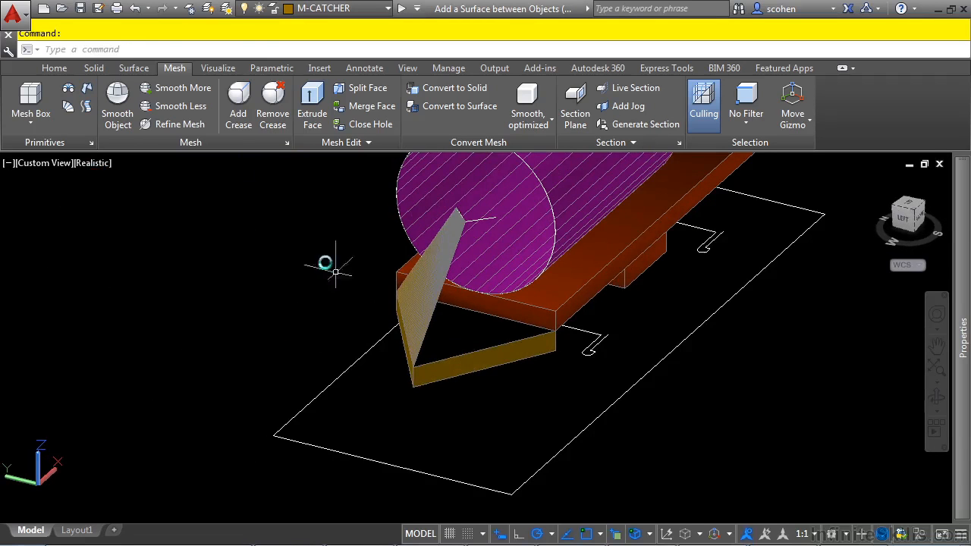
key(Return)
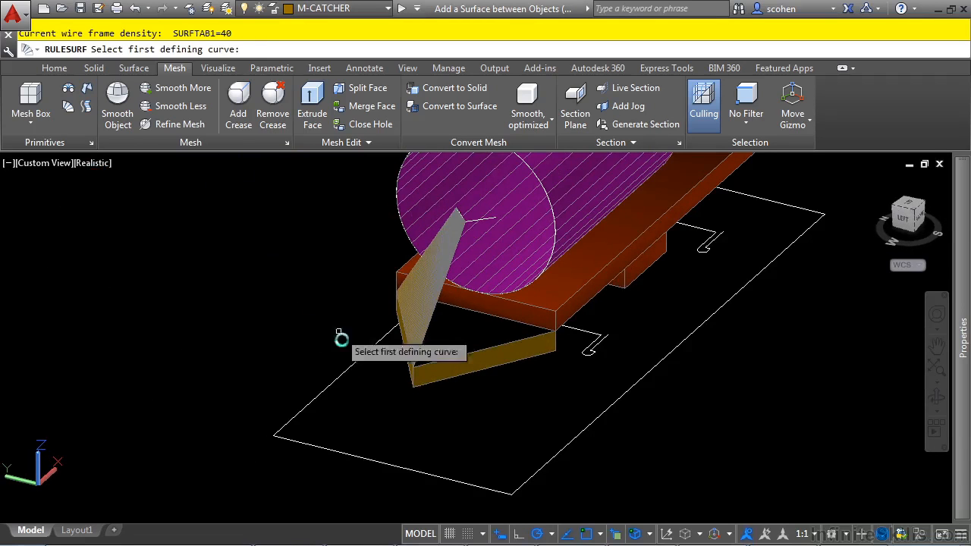
click(487, 220)
click(543, 276)
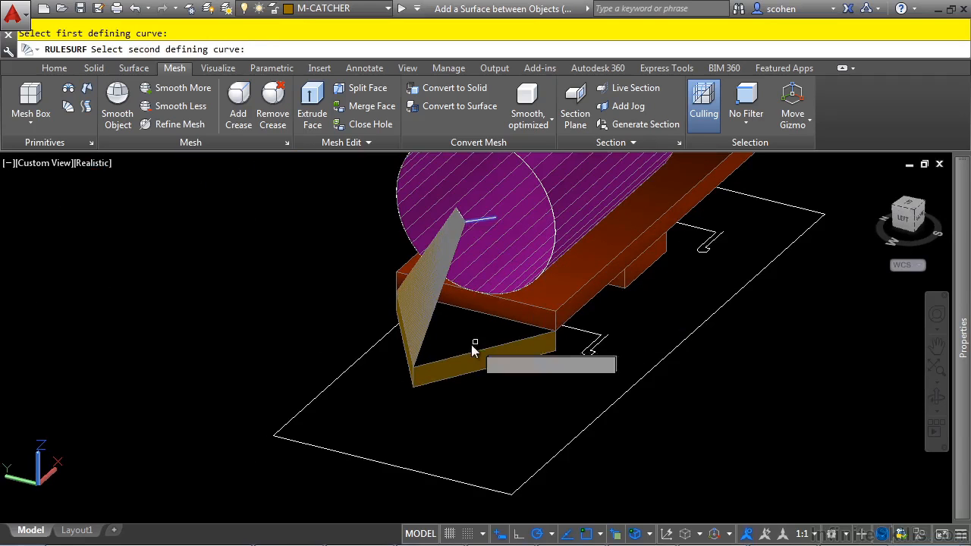
click(448, 360)
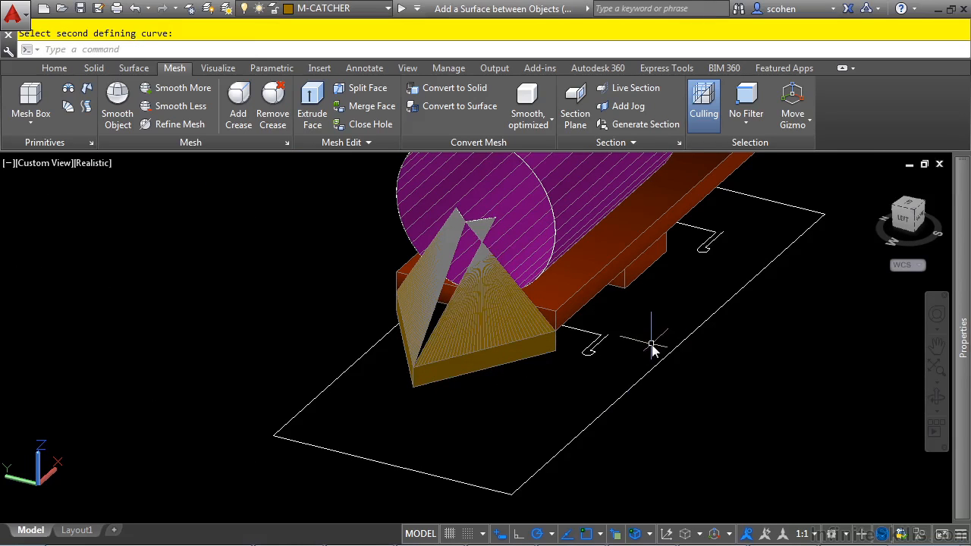
key(ctrl+z)
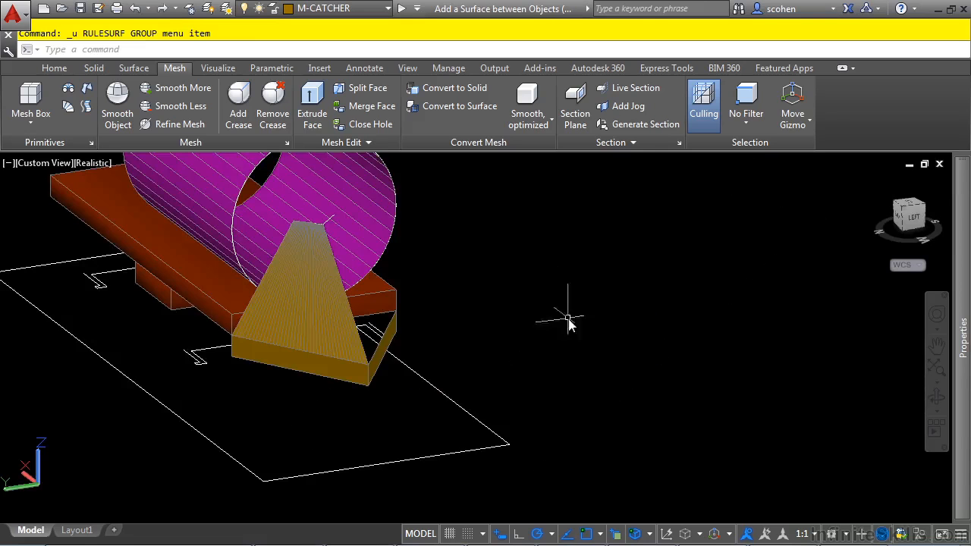
Create a ruled surface between the catcher's other side and the second short line, picking both near their ends at the central tip.
shift+middle_drag(569, 322, 364, 403)
click(69, 107)
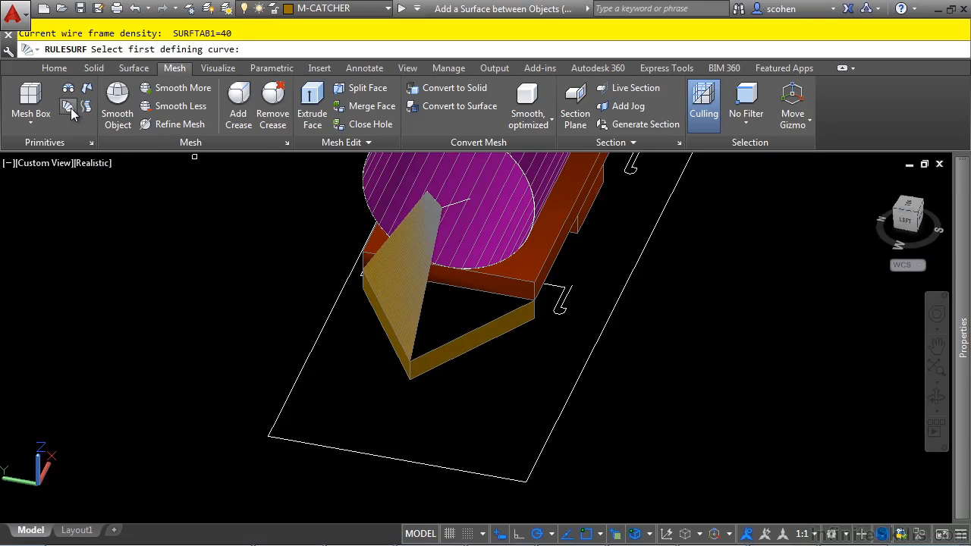
click(447, 343)
click(453, 211)
click(485, 280)
shift+middle_drag(727, 419, 664, 415)
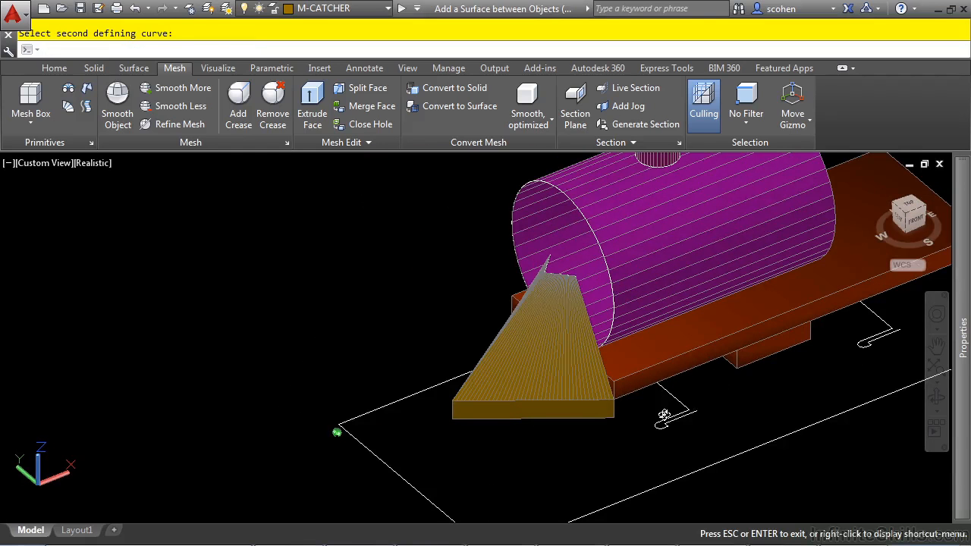